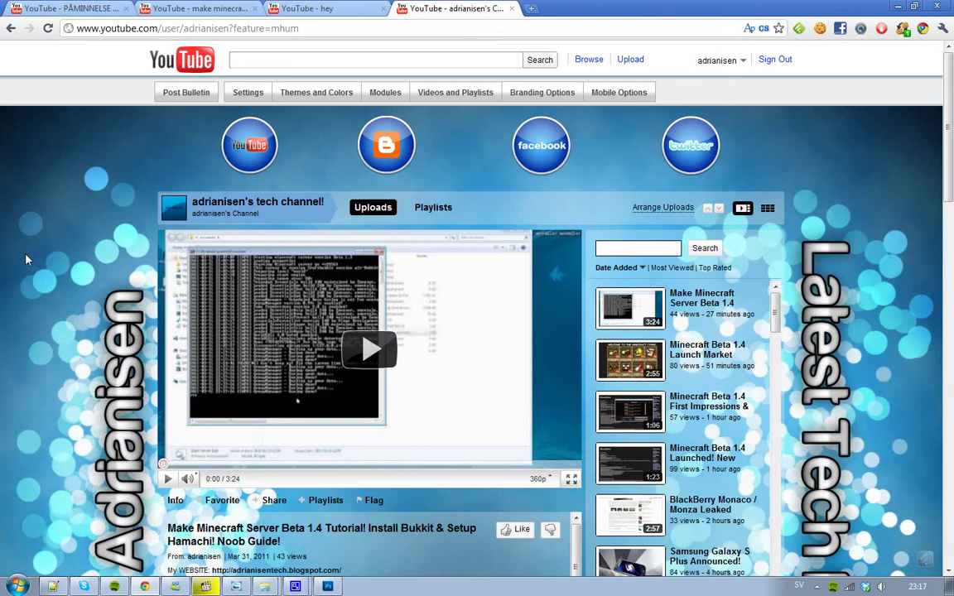
# Switch to the 'YouTube - hey' tab to see the English 'hey' search results.
pyautogui.click(320, 9)
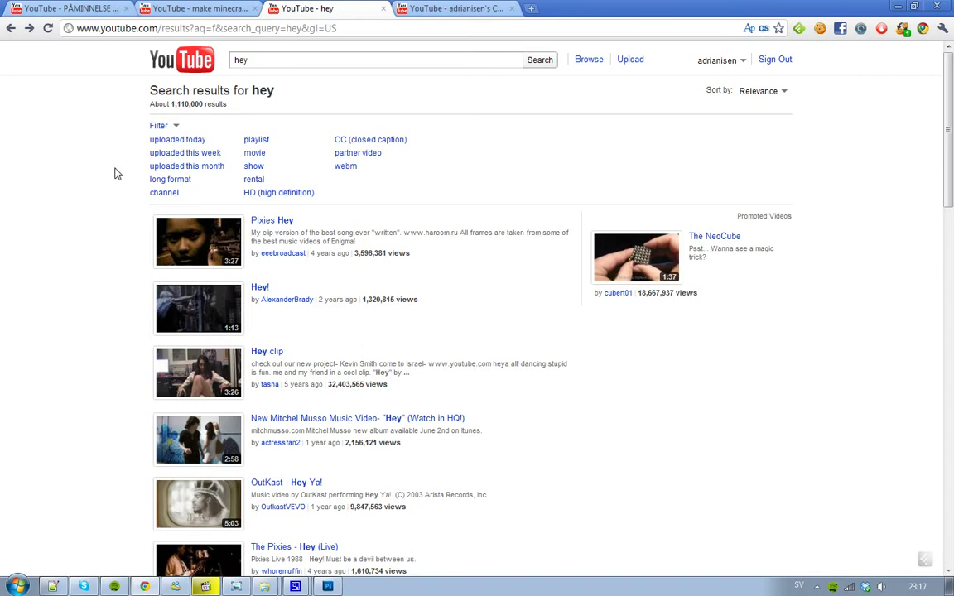
# View the Swedish 'make minecraft server' results, then return to the English 'hey' results.
pyautogui.click(199, 8)
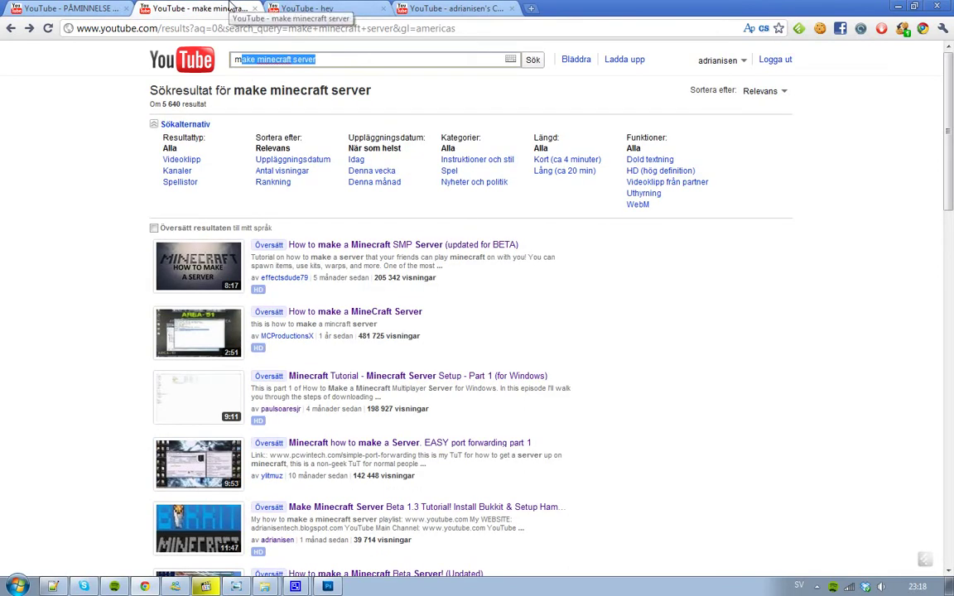
pyautogui.click(106, 151)
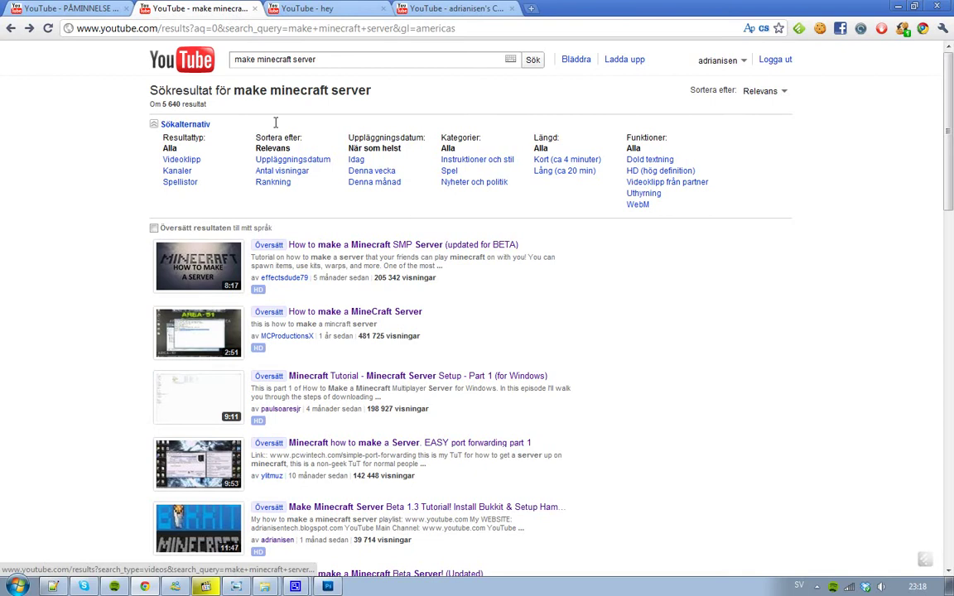
pyautogui.click(307, 8)
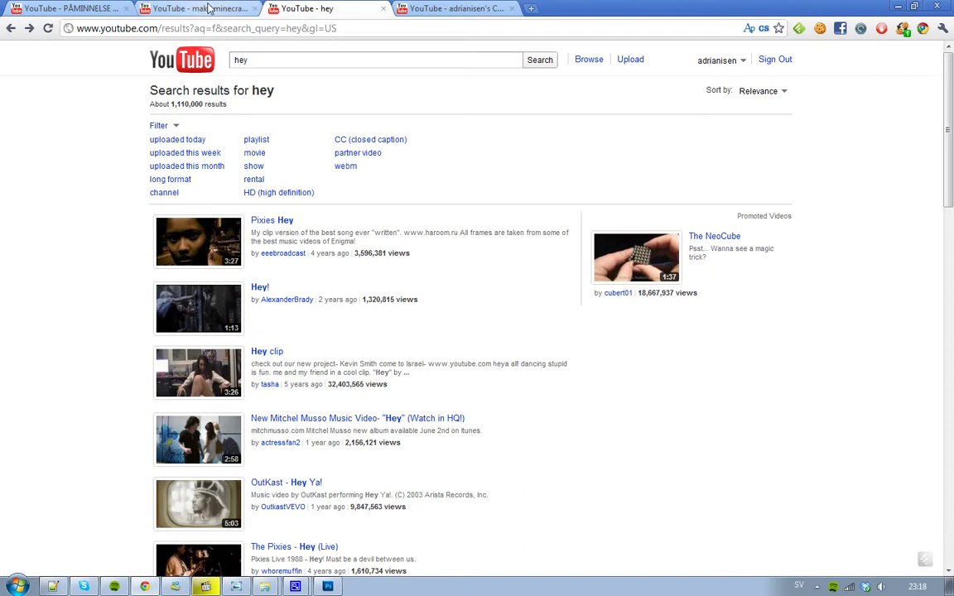
# Compare both tabs' filters once more, then open the adrianisen's tech channel page.
pyautogui.click(207, 7)
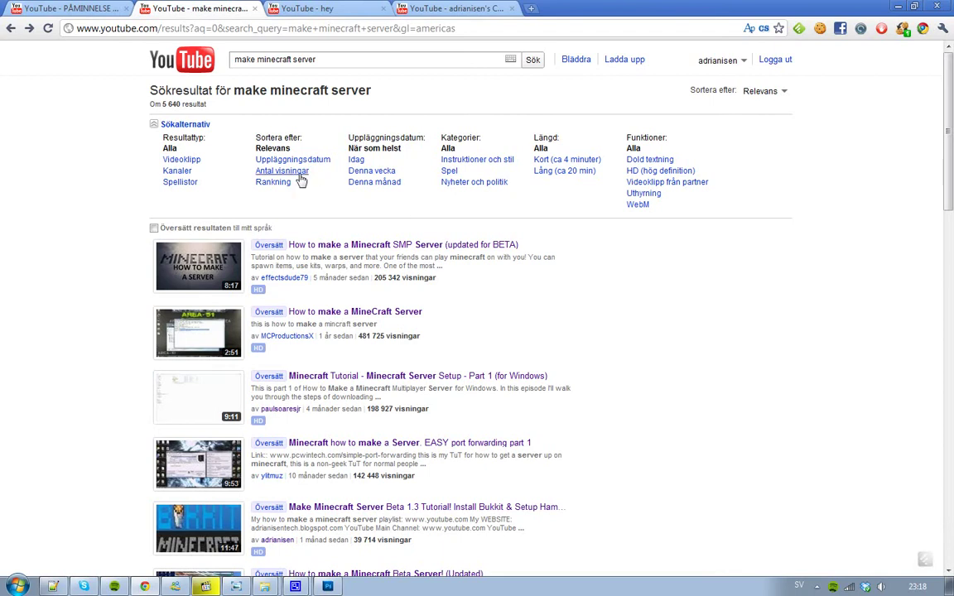
pyautogui.click(306, 8)
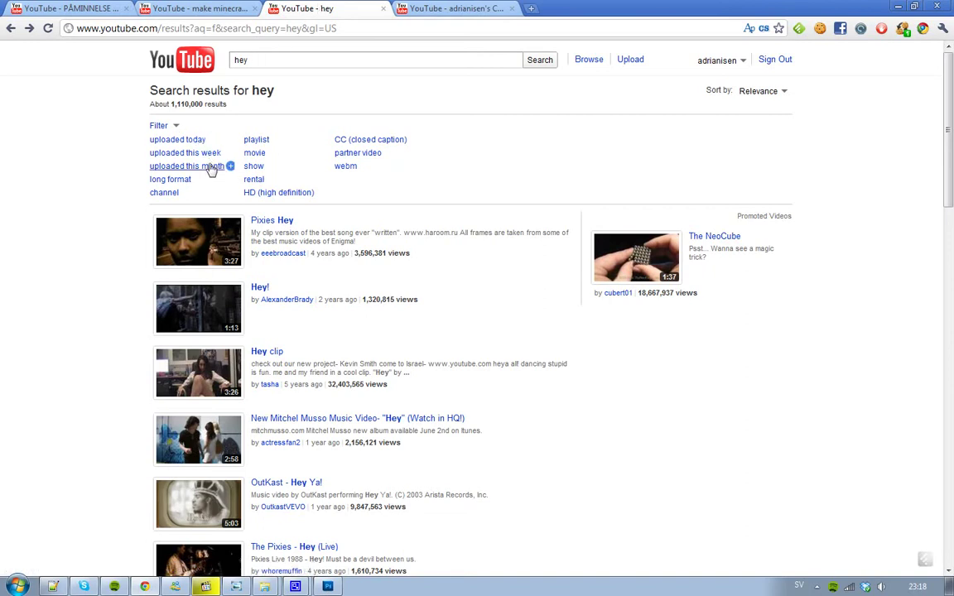
pyautogui.click(199, 9)
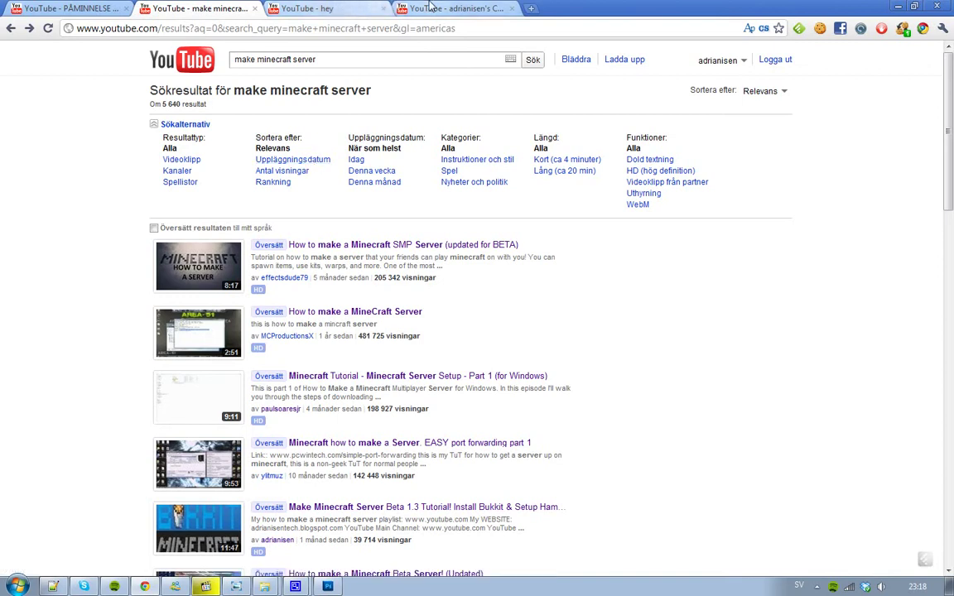
pyautogui.click(430, 8)
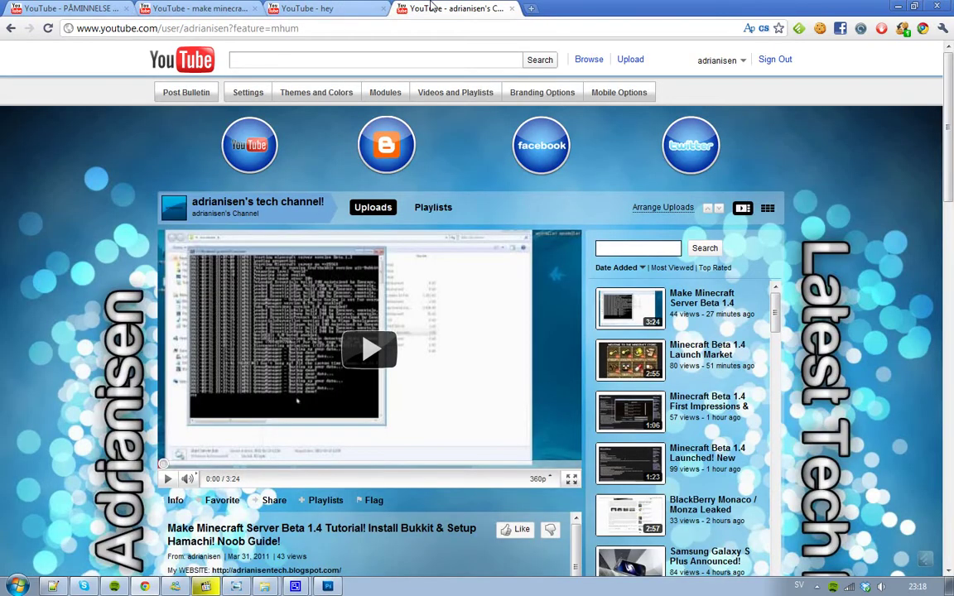
# Alternate between the English 'hey' and Swedish 'make minecraft server' results.
pyautogui.click(323, 8)
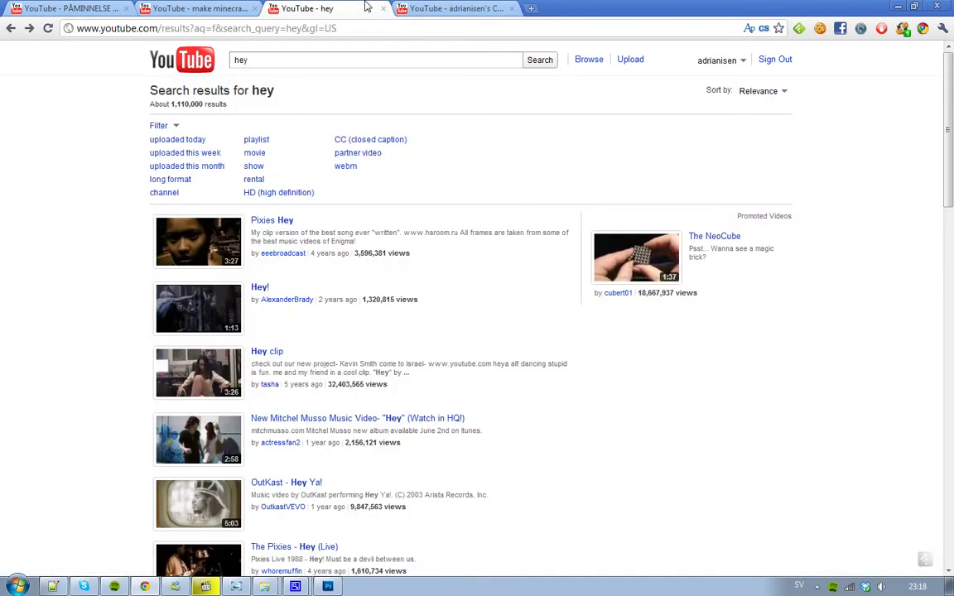
pyautogui.click(212, 8)
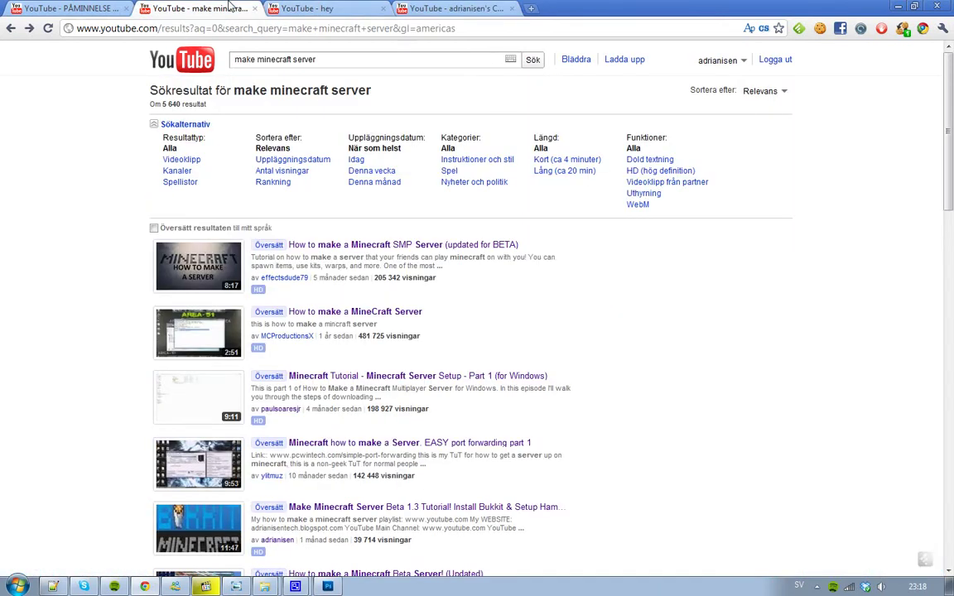
pyautogui.click(307, 8)
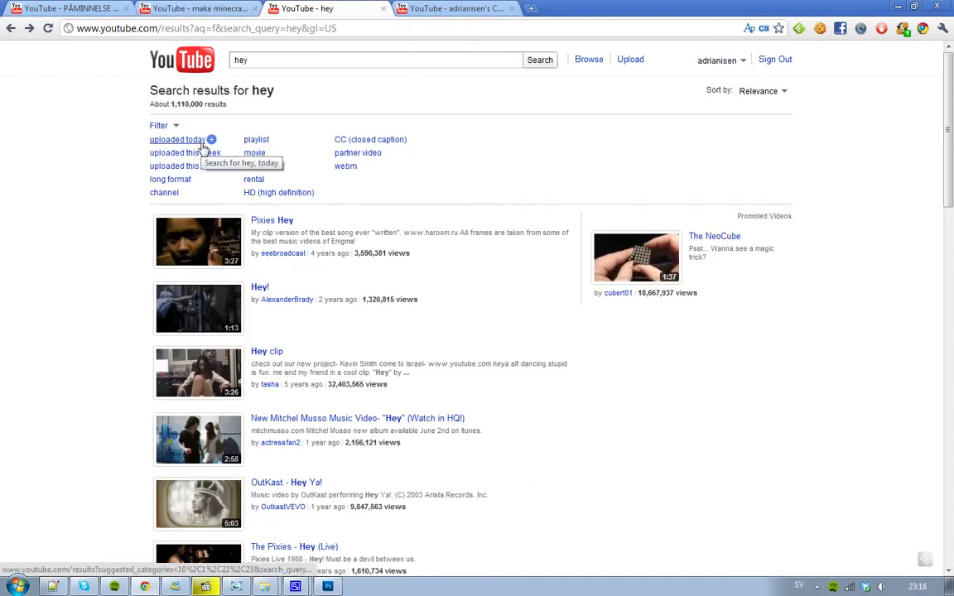
pyautogui.click(193, 9)
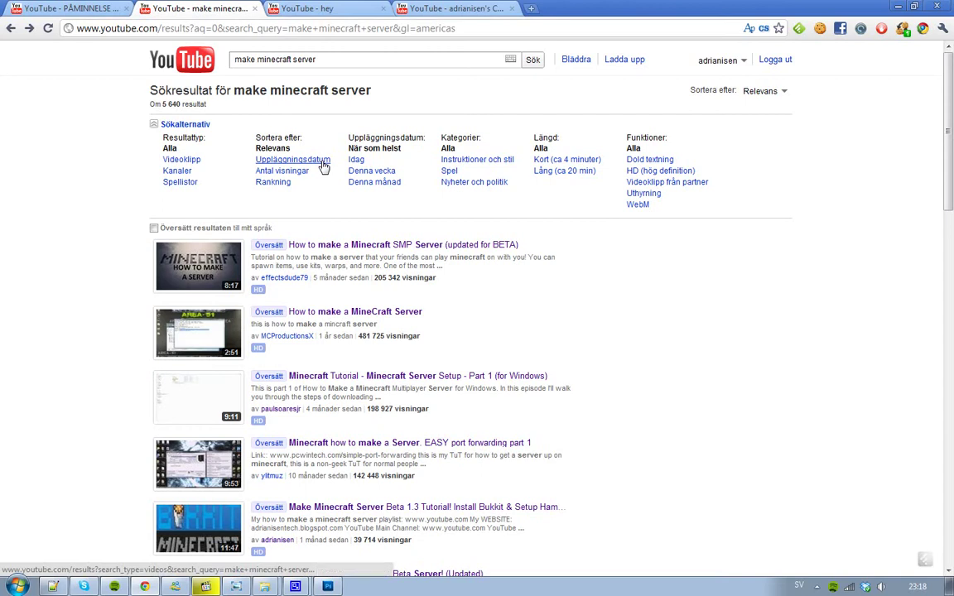
pyautogui.click(292, 159)
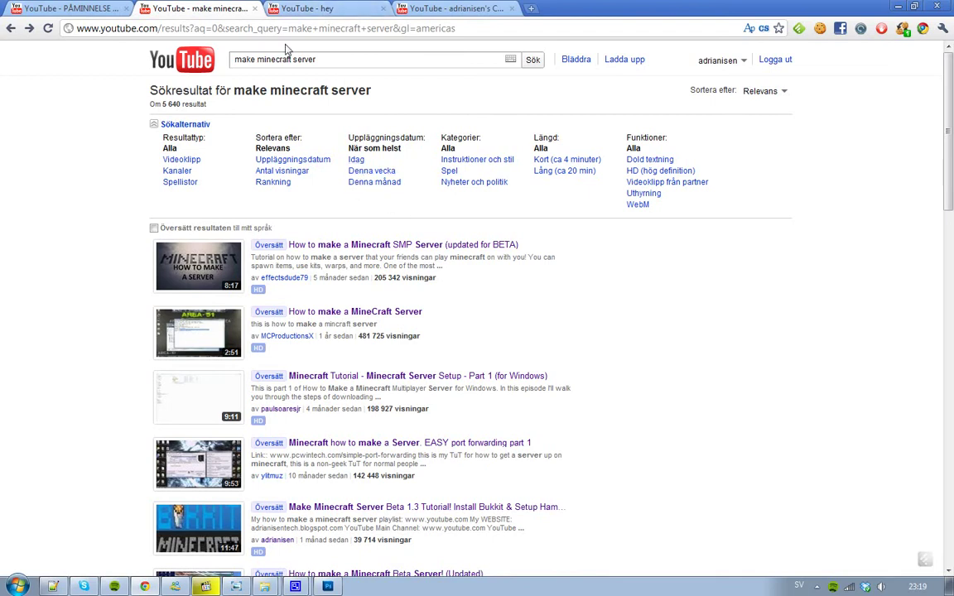
# Recheck the Swedish options against the English 'hey' filters, finishing on the 'hey' tab.
pyautogui.click(281, 8)
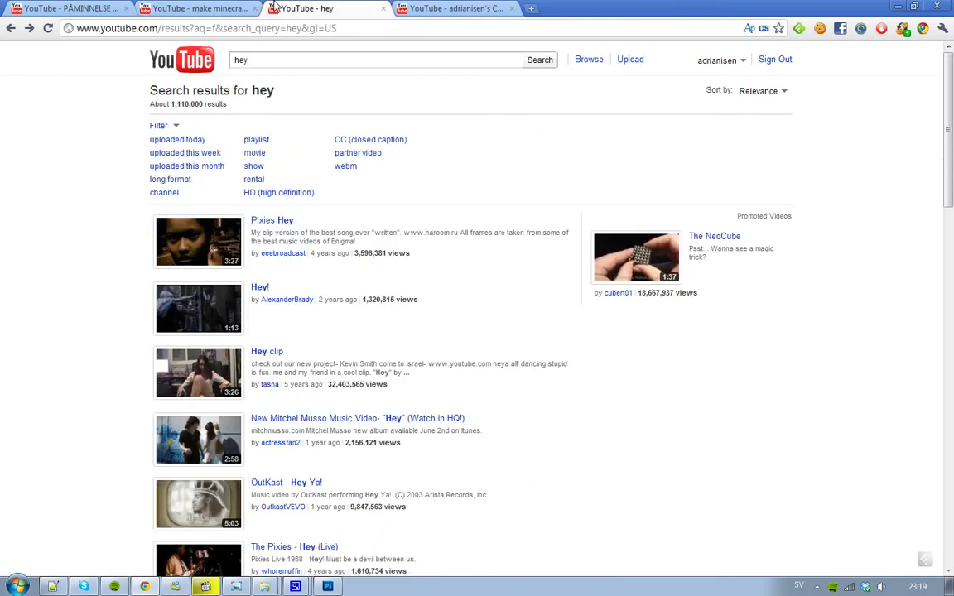
pyautogui.click(199, 8)
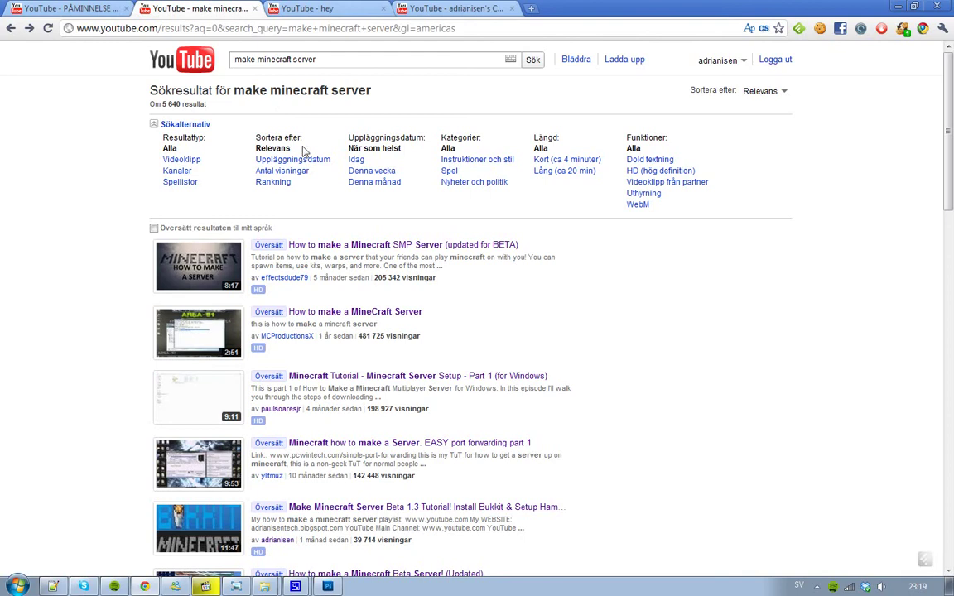
pyautogui.click(306, 7)
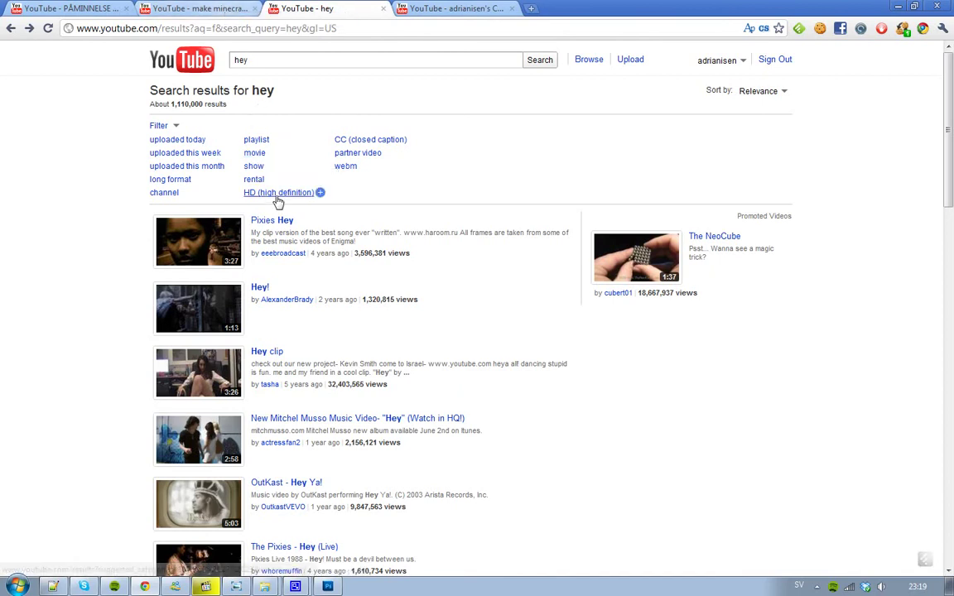
pyautogui.click(197, 8)
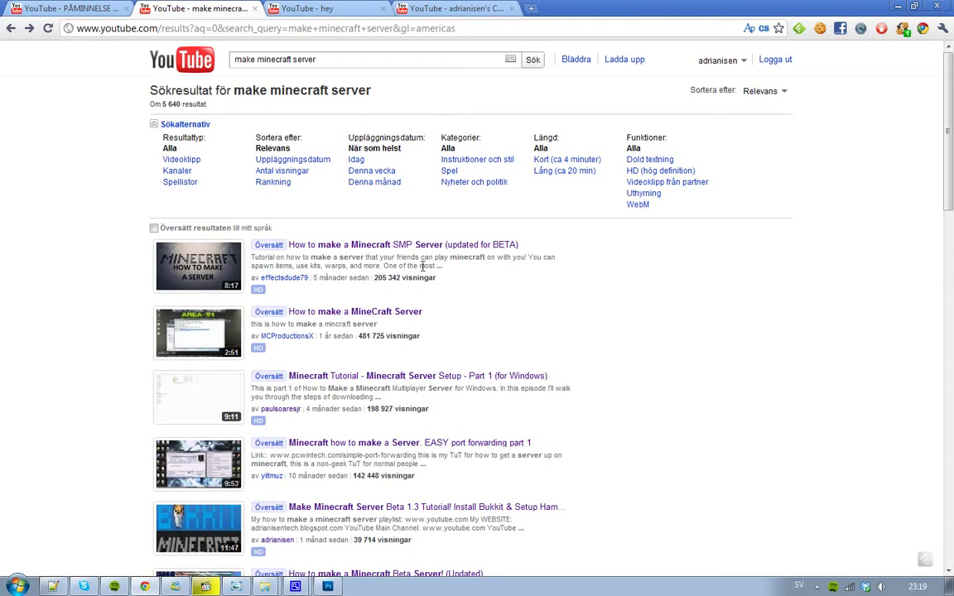
pyautogui.click(306, 8)
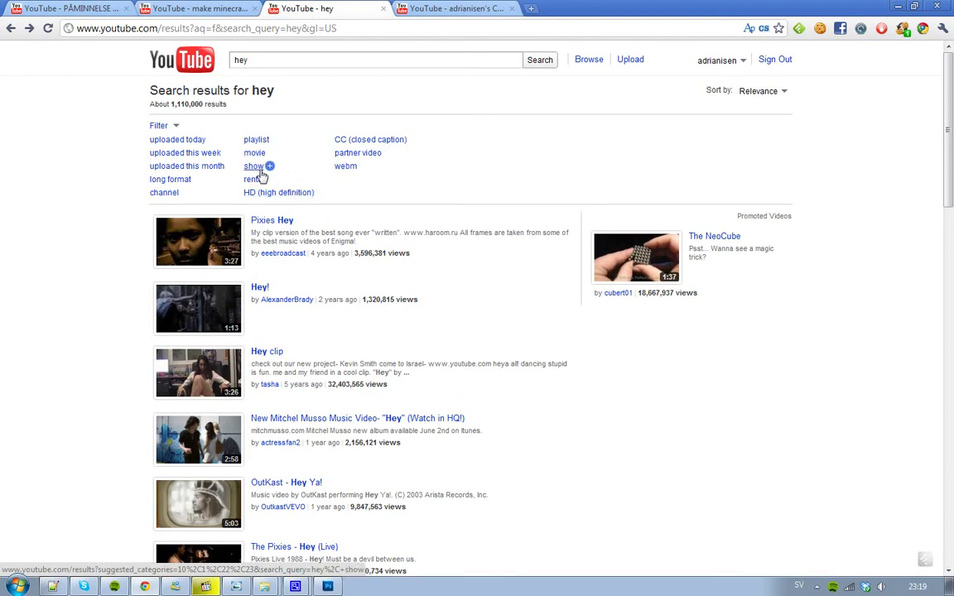
# Check the Swedish 'make minecraft server' options twice, returning to the English 'hey' filter list.
pyautogui.click(212, 10)
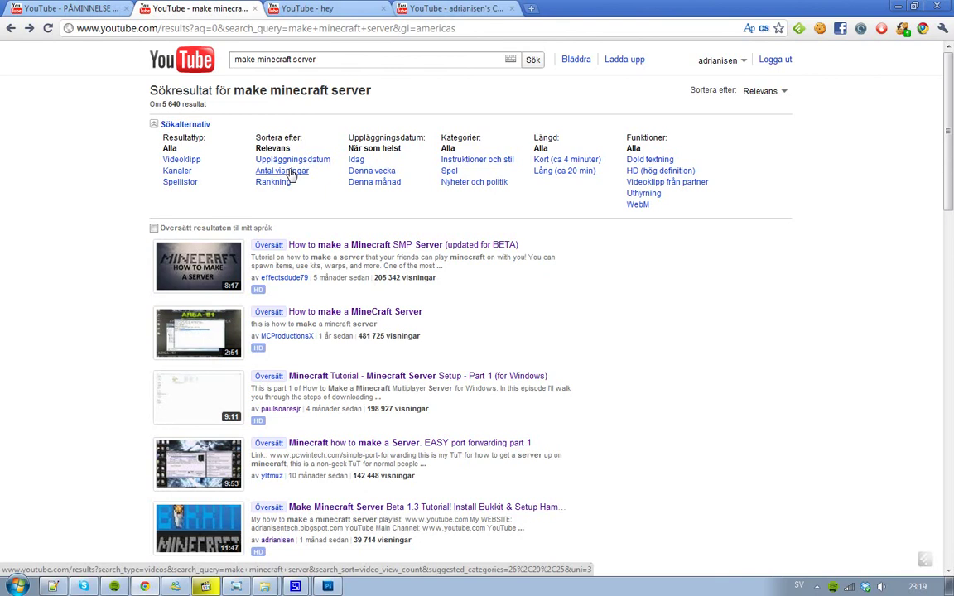
pyautogui.click(306, 8)
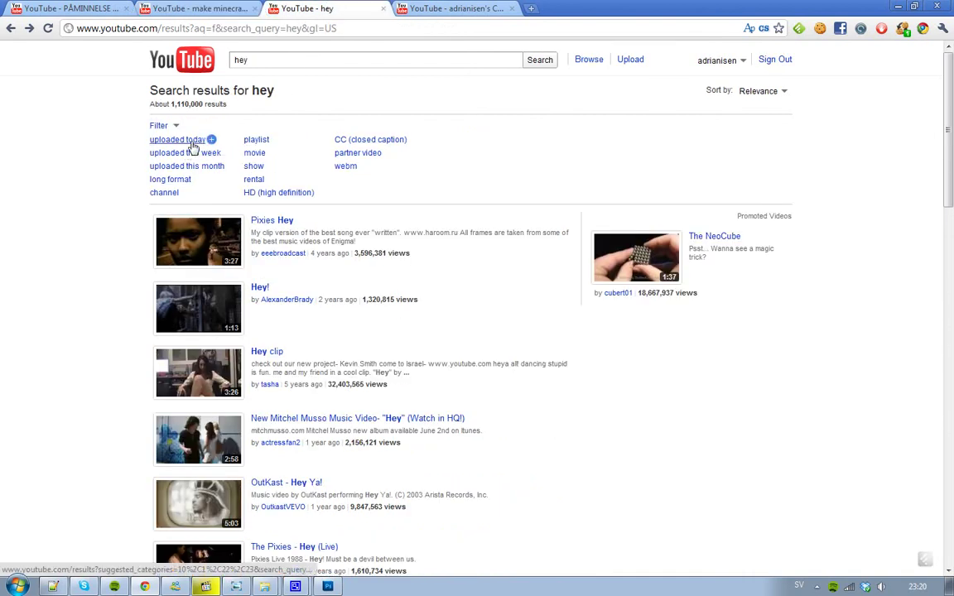
pyautogui.click(194, 8)
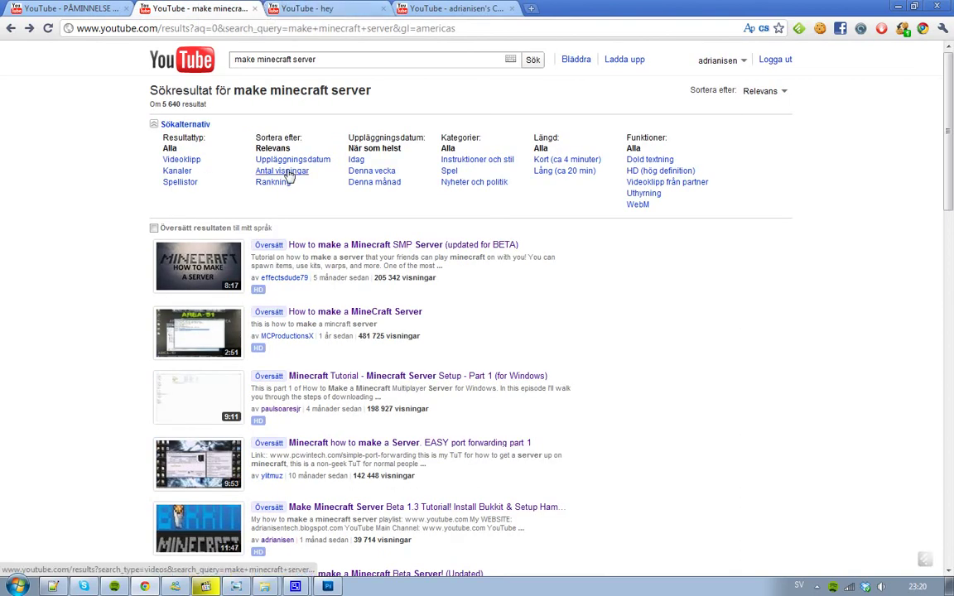
pyautogui.click(302, 8)
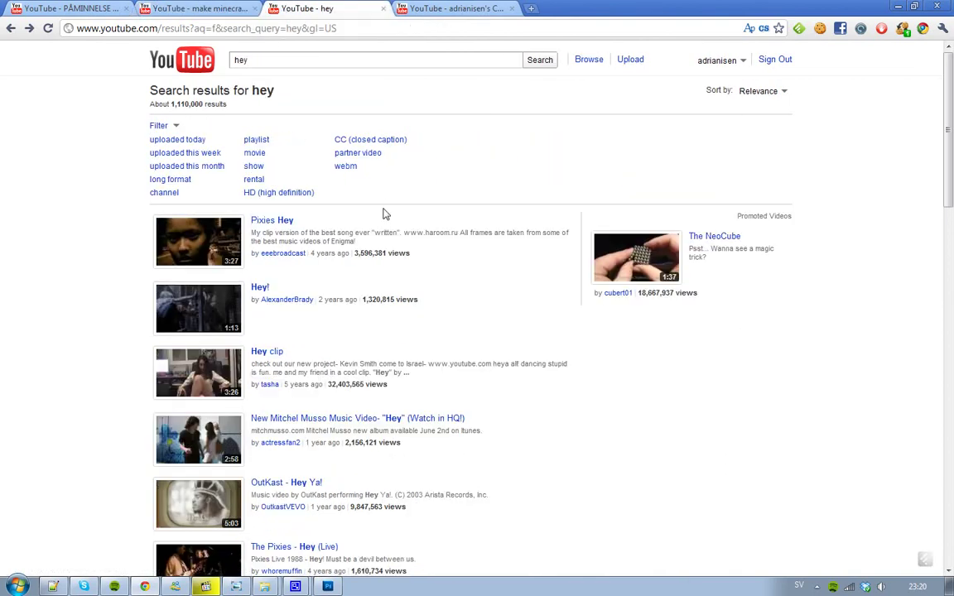